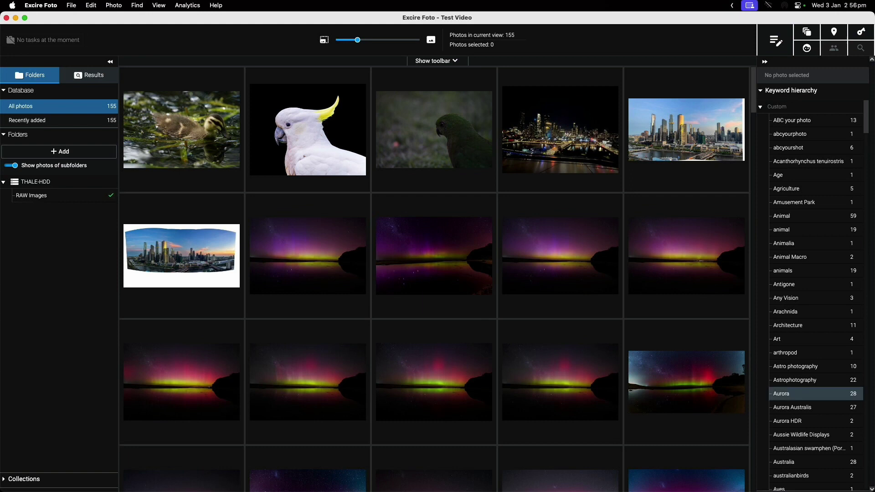
# - Collapse the Custom keyword group so only the Custom and Excire groups remain visible
pyautogui.moveTo(228, 269)
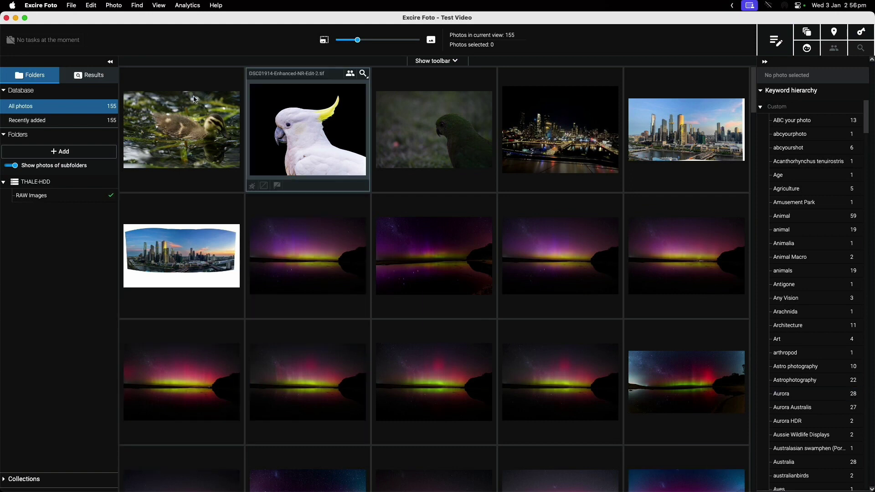
pyautogui.moveTo(733, 149)
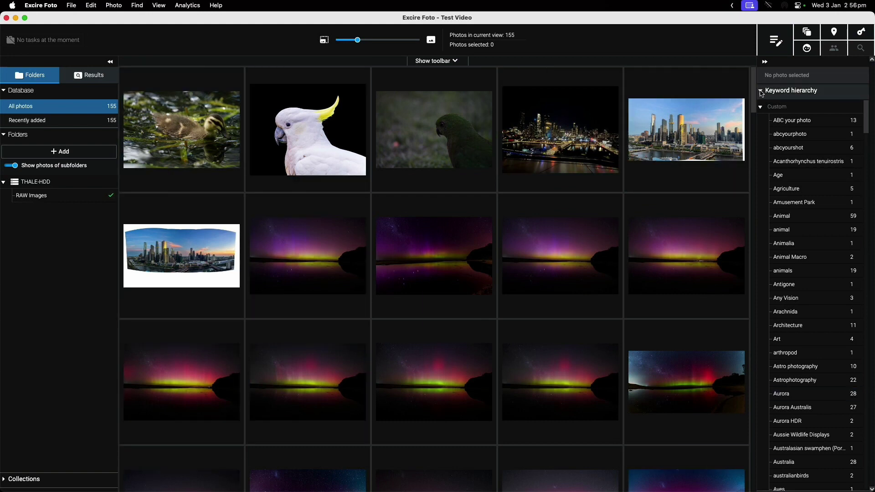
pyautogui.scroll(-3, 755, 87)
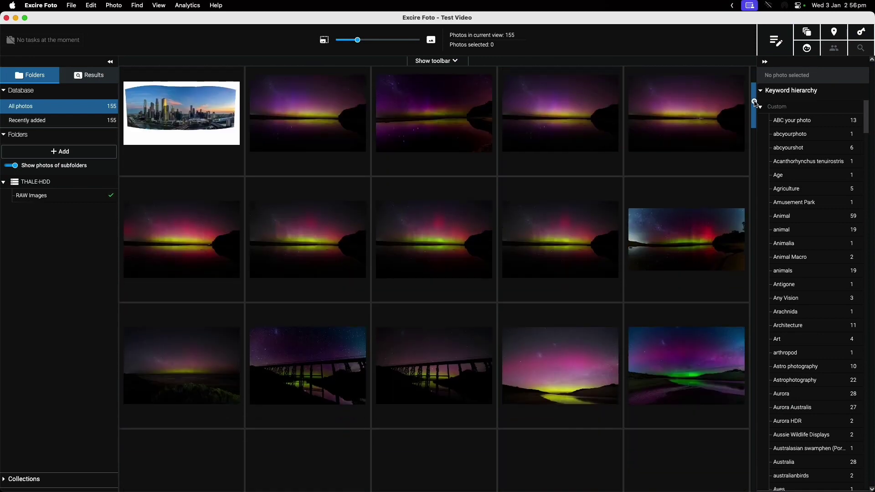
pyautogui.scroll(3, 755, 87)
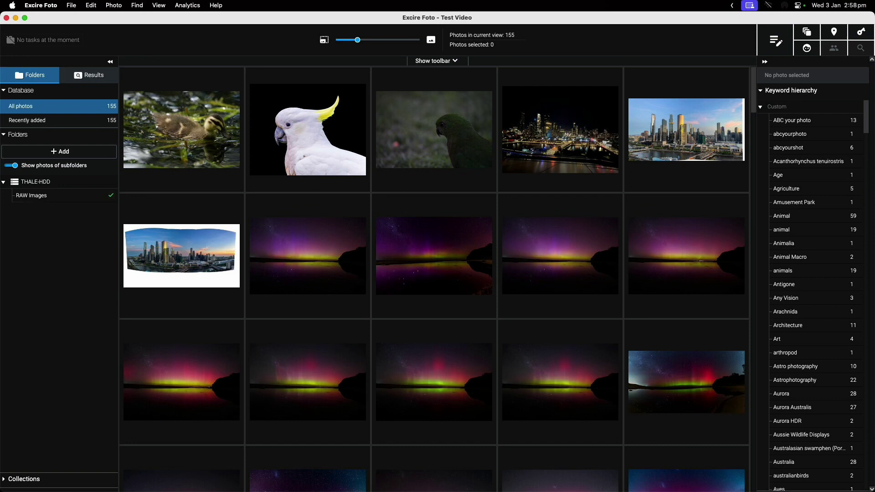
pyautogui.moveTo(190, 83)
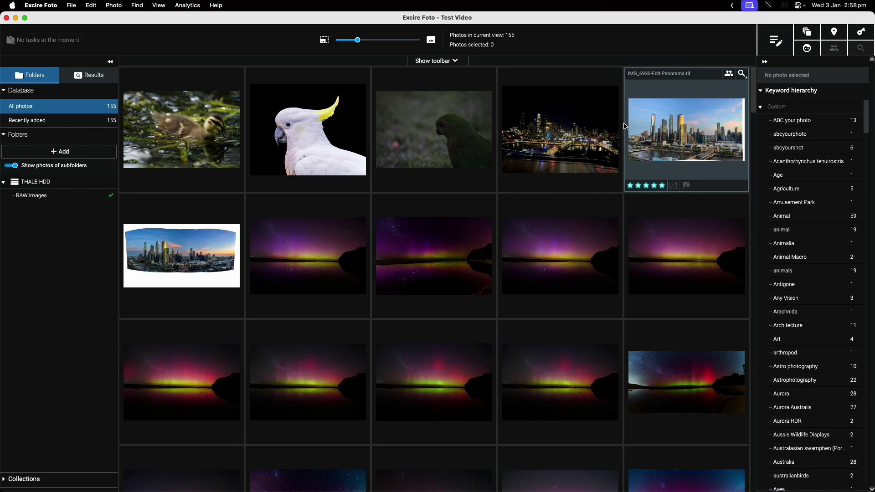
pyautogui.click(761, 107)
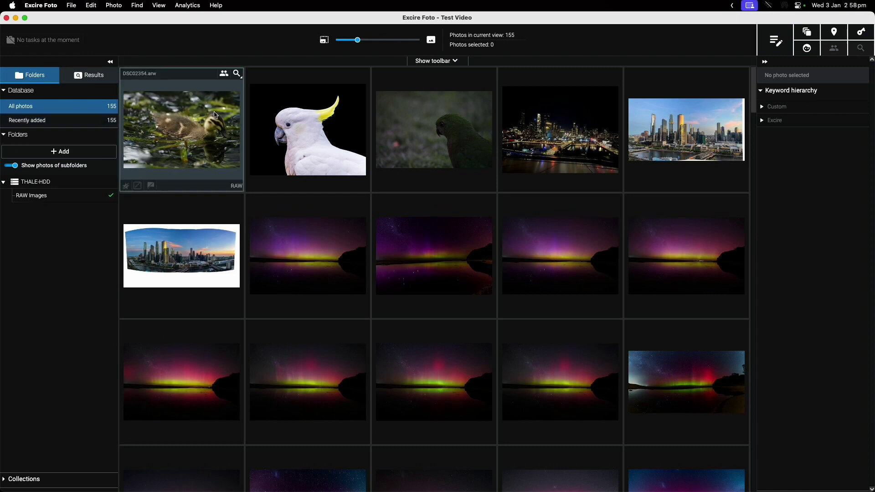
# - Run an AI text prompt search for 'birds' and scroll through the 59 results
pyautogui.click(782, 44)
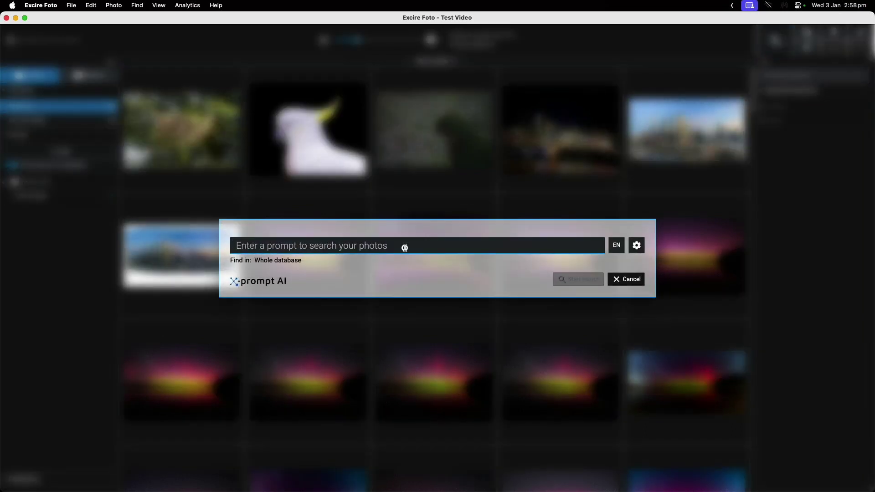
pyautogui.write('bird')
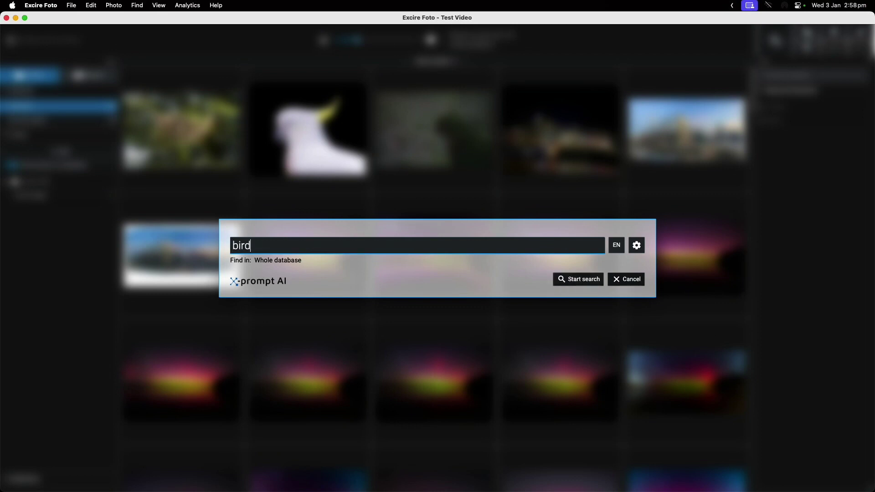
pyautogui.write('s')
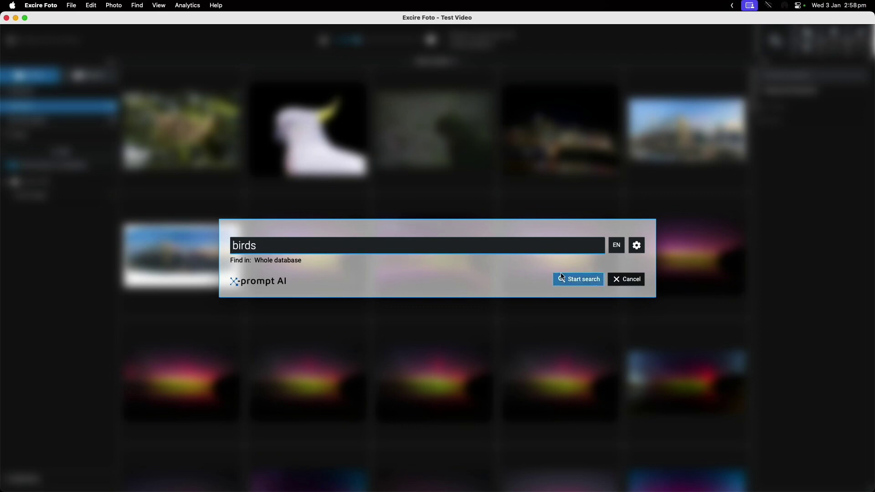
pyautogui.click(578, 280)
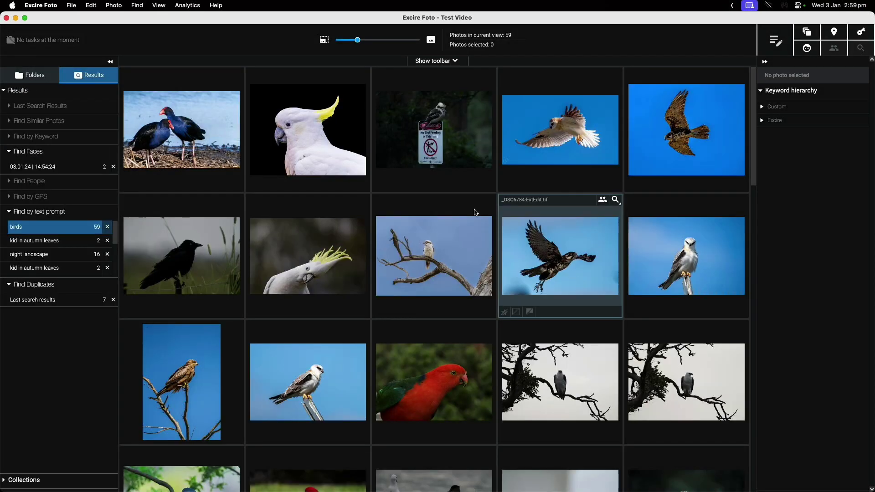
pyautogui.scroll(-10, 451, 221)
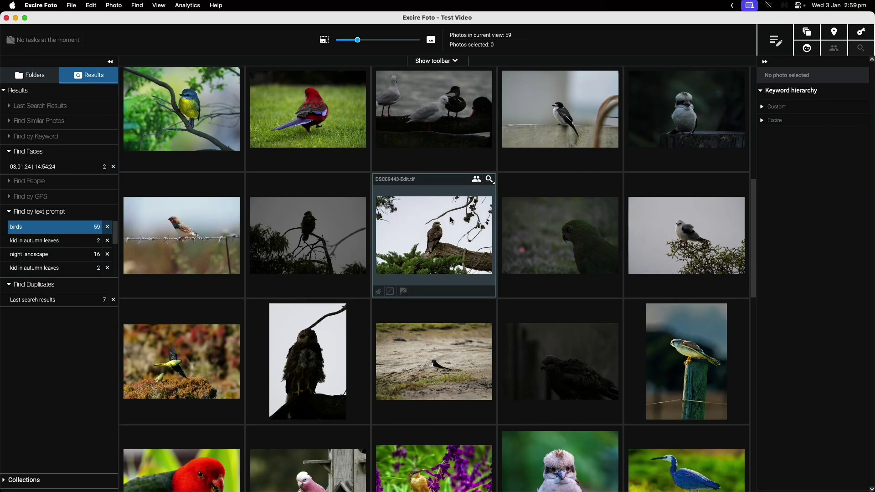
pyautogui.scroll(-5, 451, 221)
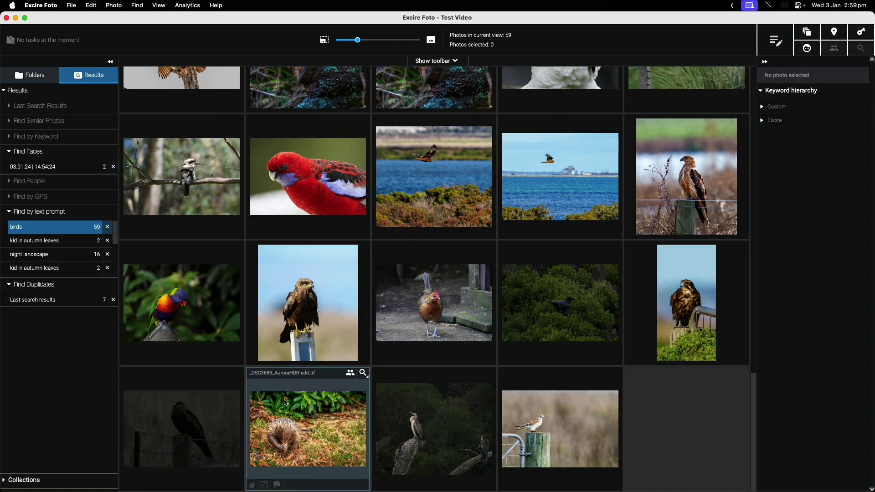
pyautogui.scroll(5, 627, 303)
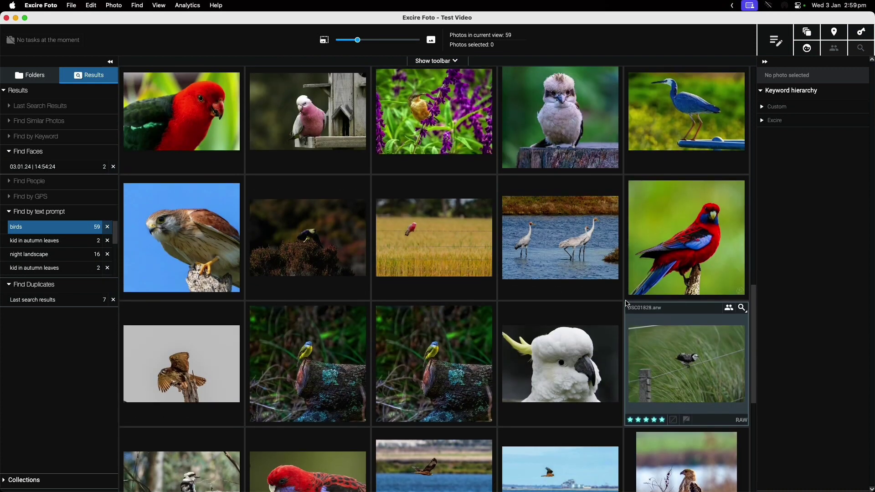
pyautogui.scroll(5, 627, 303)
pyautogui.scroll(5, 628, 304)
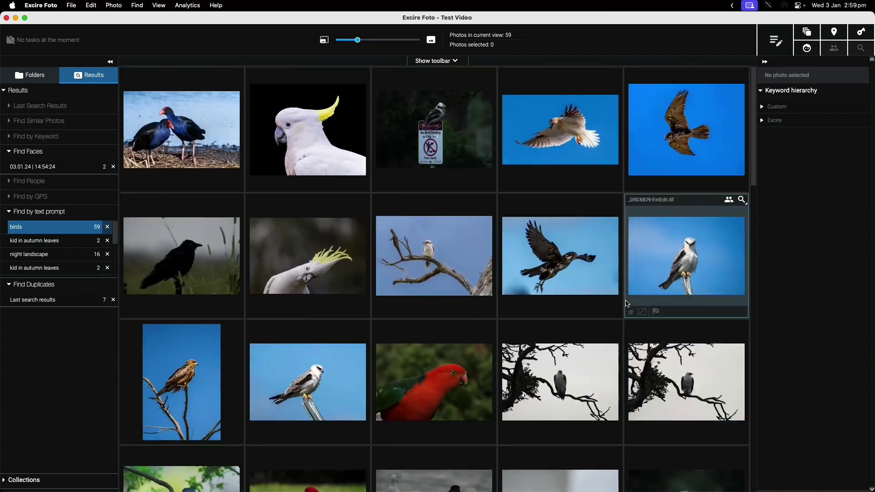
# - Run an AI text prompt search for 'night landscape' to get 16 results
pyautogui.click(778, 41)
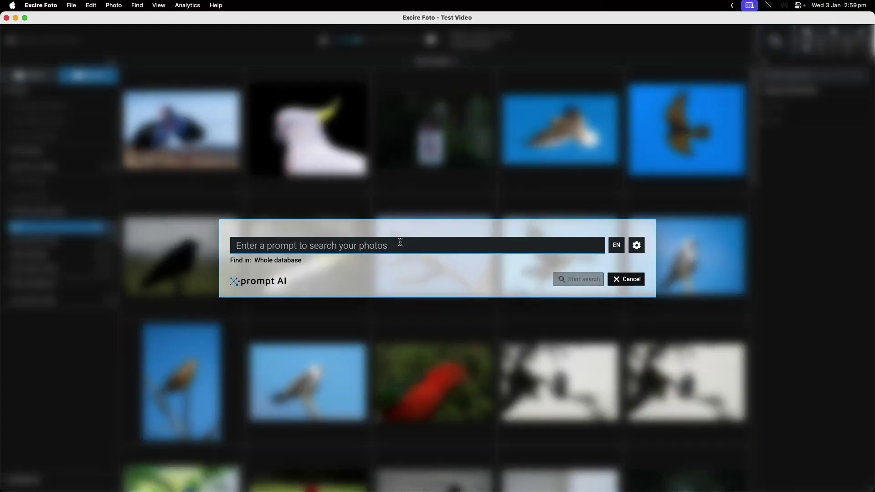
pyautogui.write('night landscape')
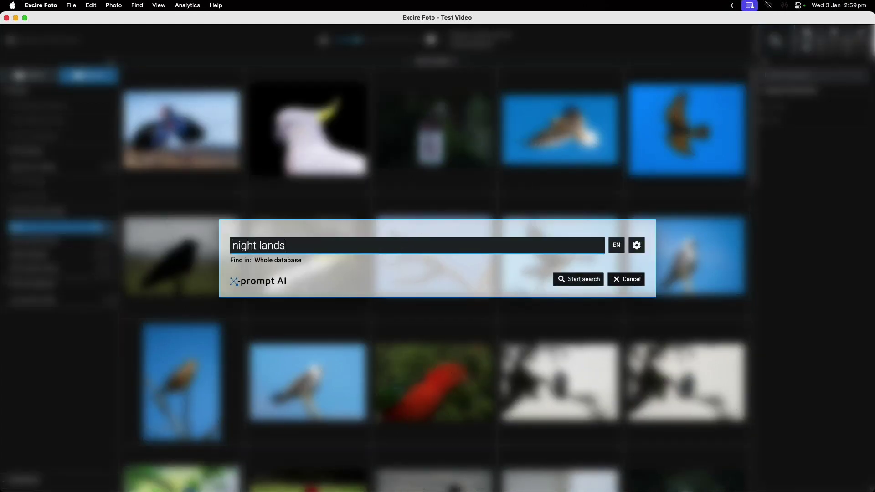
pyautogui.click(584, 280)
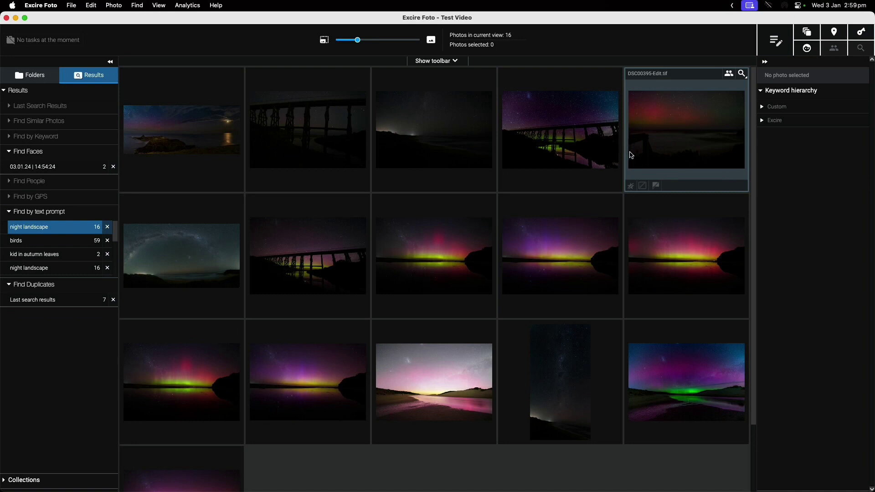
pyautogui.scroll(-3, 682, 274)
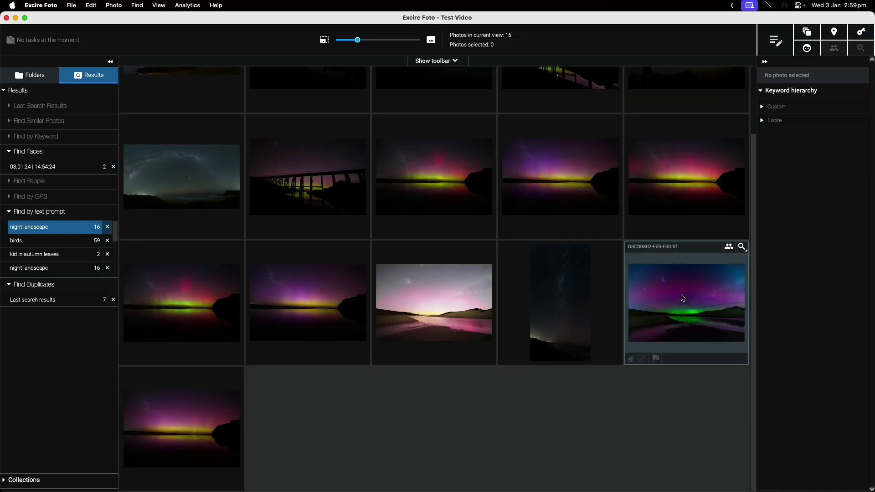
# - Select the green aurora photo and expand its Excire keyword categories to review keywords and score
pyautogui.click(682, 298)
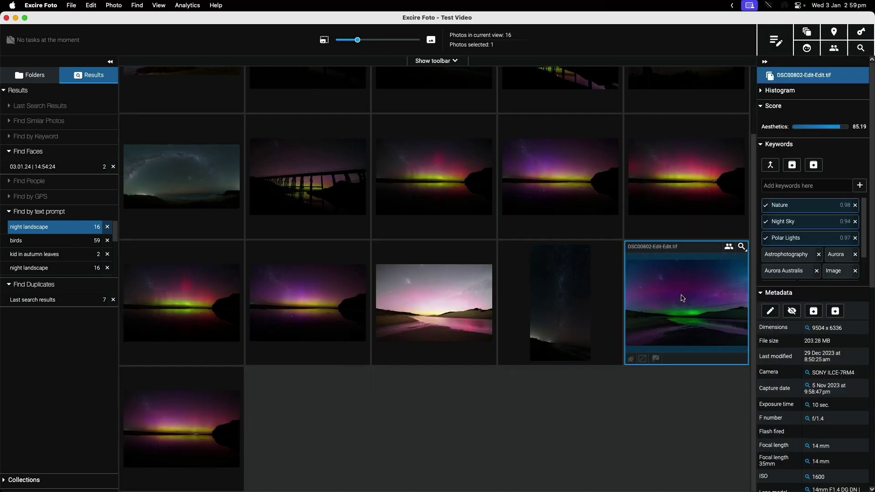
pyautogui.scroll(-10, 833, 387)
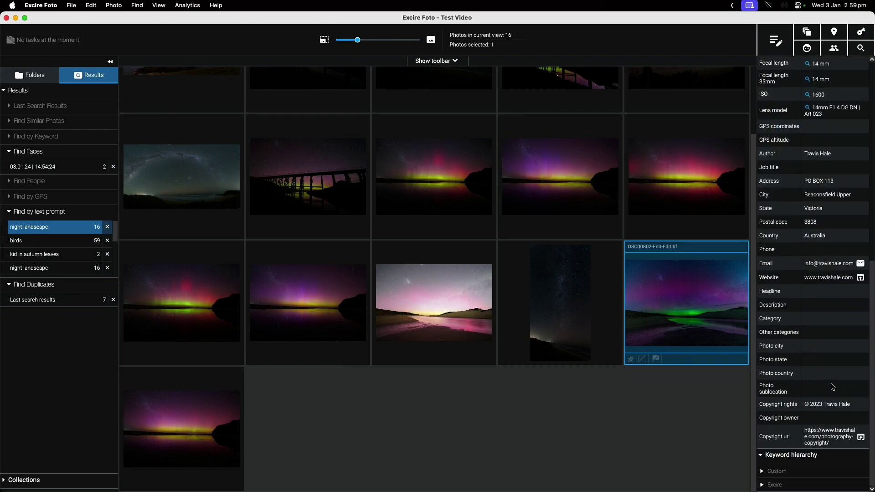
pyautogui.click(763, 485)
pyautogui.scroll(-5, 829, 391)
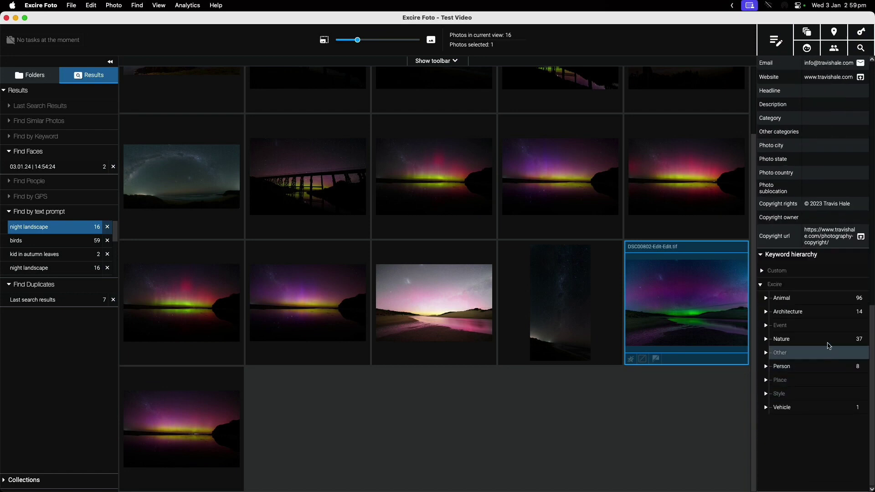
pyautogui.click(776, 40)
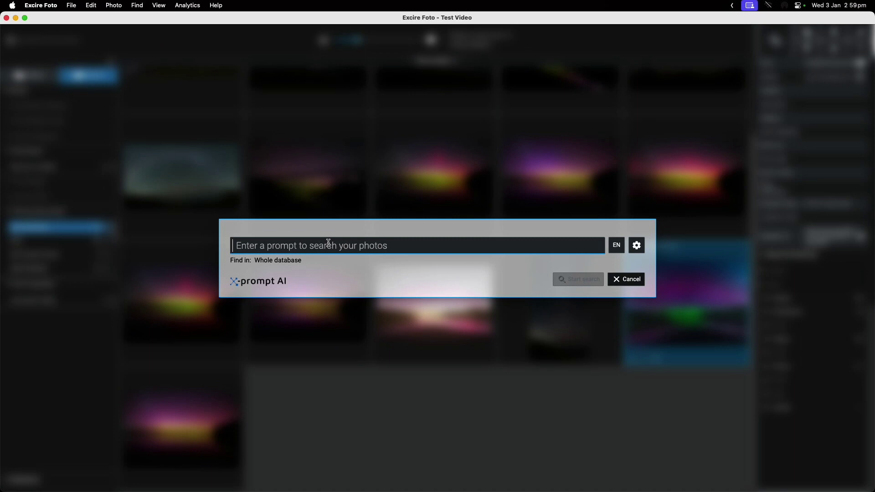
# - Search for 'kids in autumn leaves' and open Mac1.jpg full-size to review its keywords
pyautogui.write('kids in a')
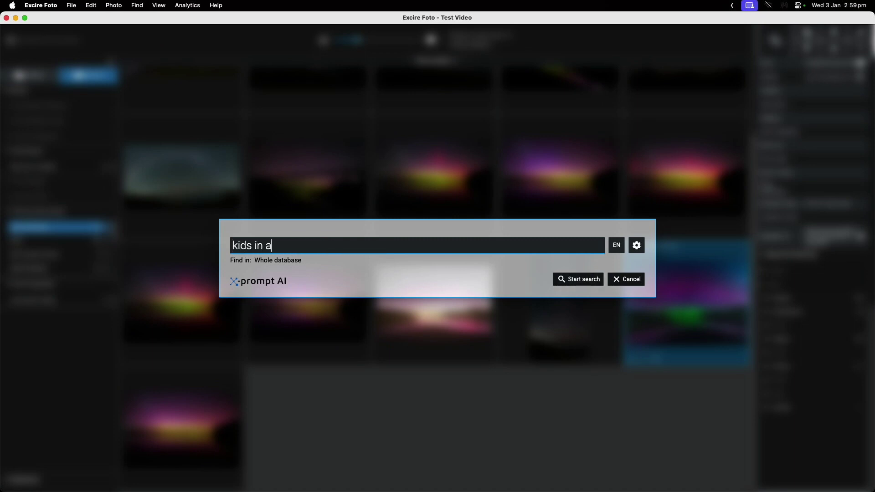
pyautogui.write('ututumn leavesz')
pyautogui.click(587, 278)
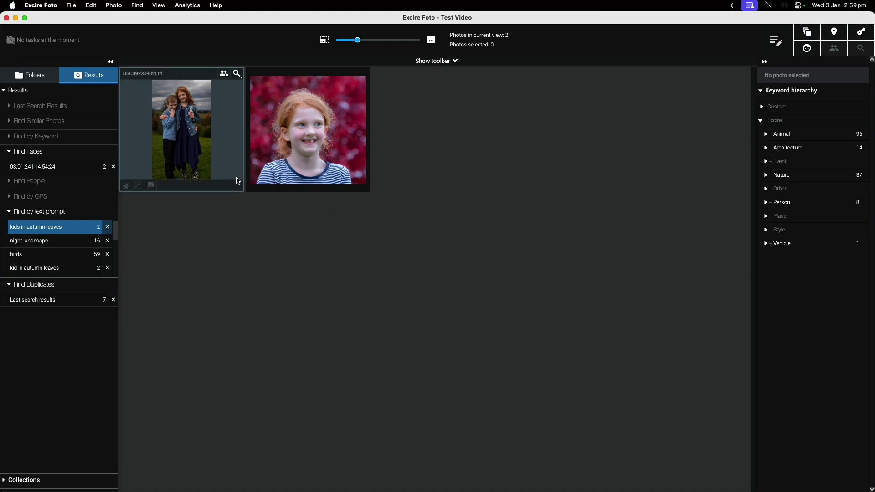
pyautogui.doubleClick(352, 117)
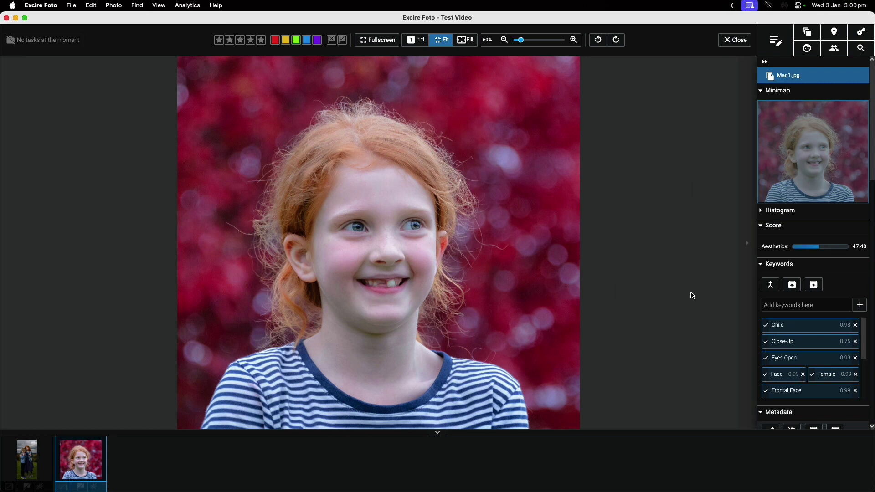
pyautogui.scroll(-1, 792, 342)
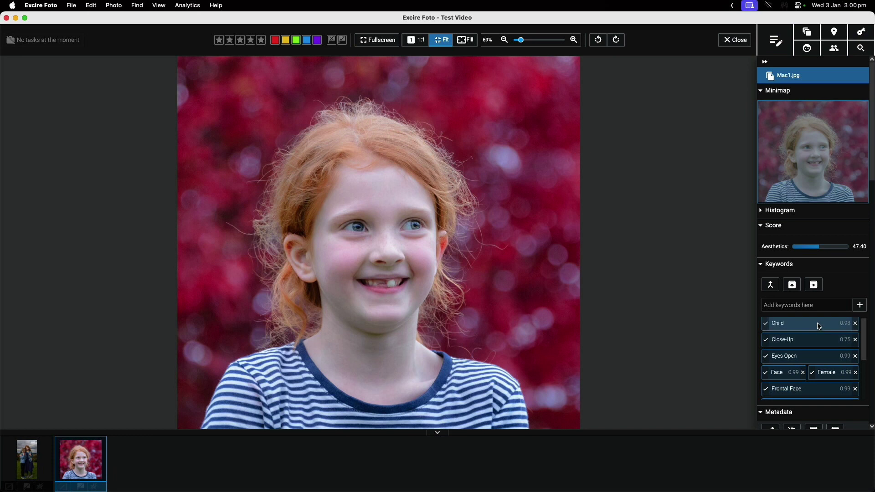
pyautogui.scroll(1, 812, 326)
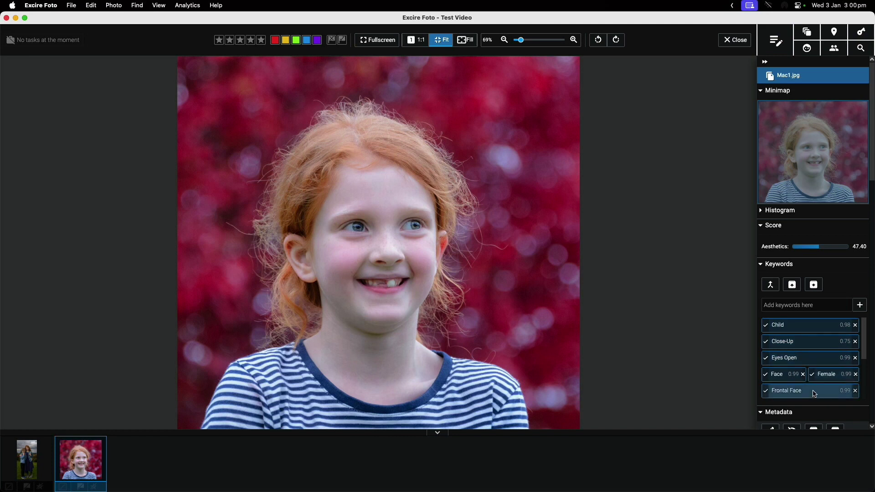
pyautogui.scroll(-3, 816, 393)
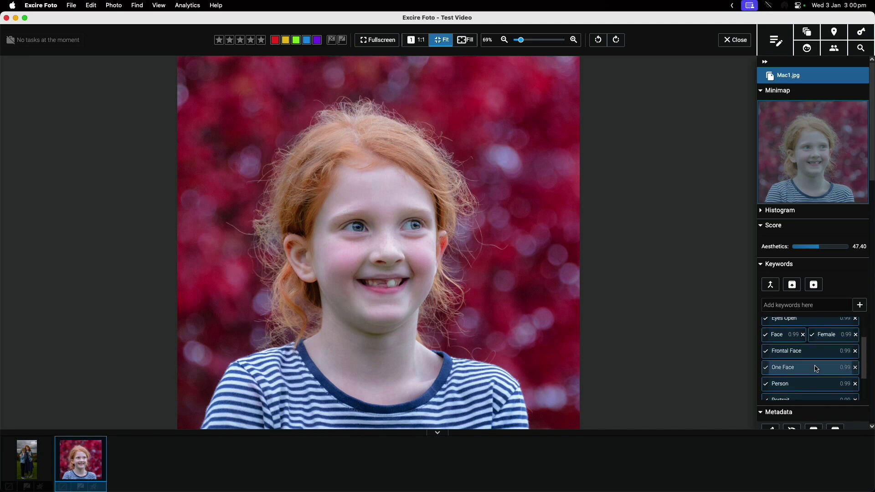
pyautogui.scroll(-3, 816, 368)
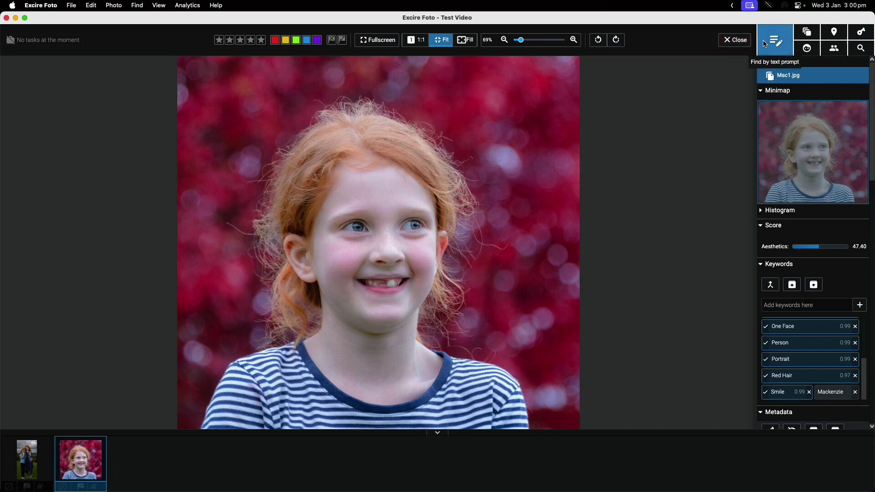
# - Search for photos with two children's faces and step through the results full-size
pyautogui.click(727, 42)
pyautogui.click(808, 48)
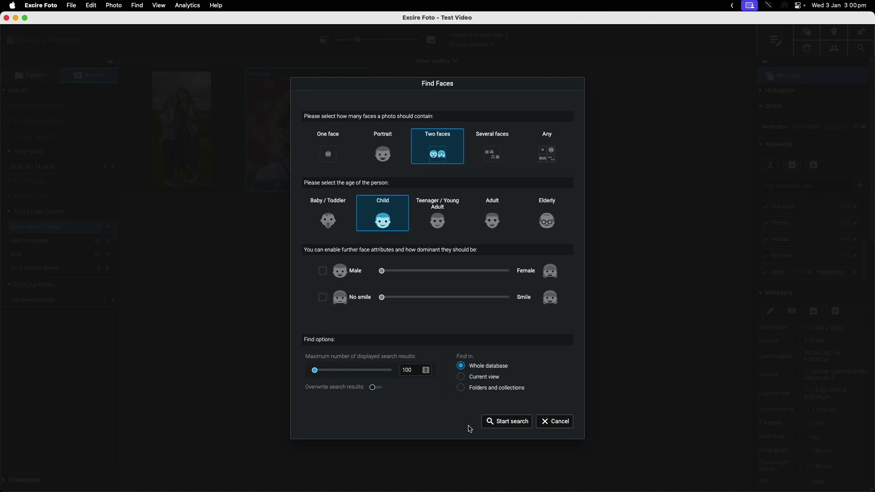
pyautogui.click(513, 421)
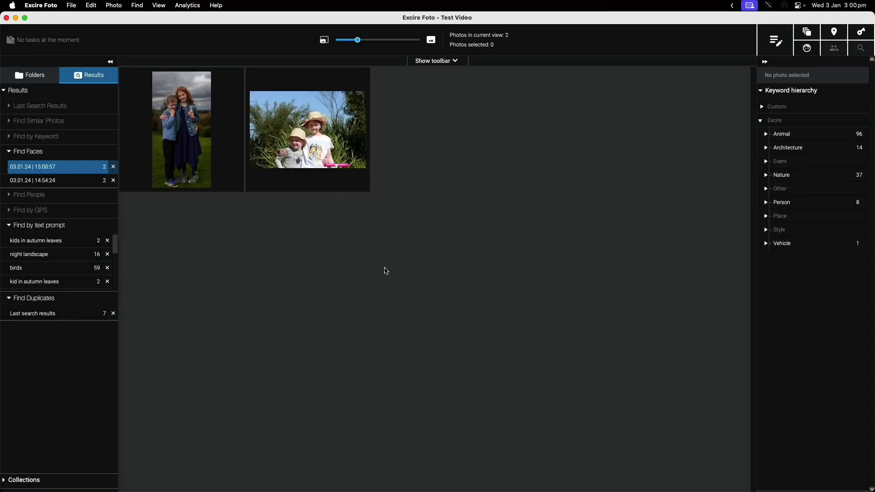
pyautogui.doubleClick(199, 116)
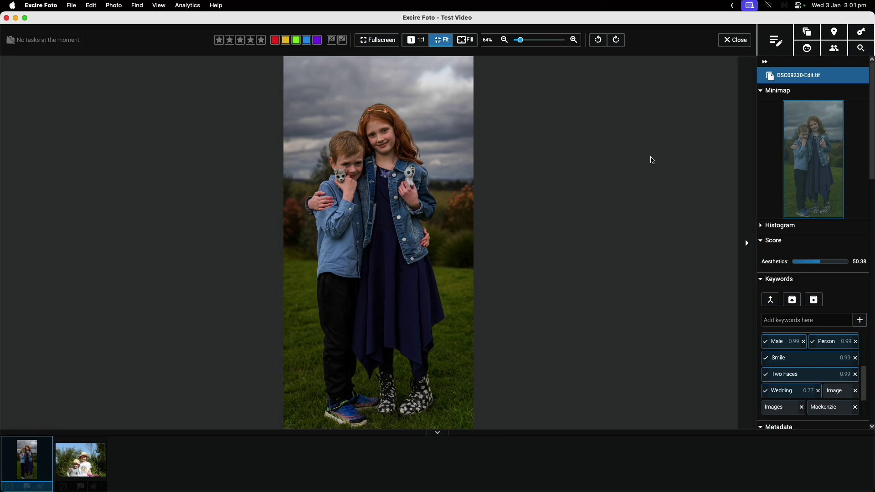
pyautogui.press('Right')
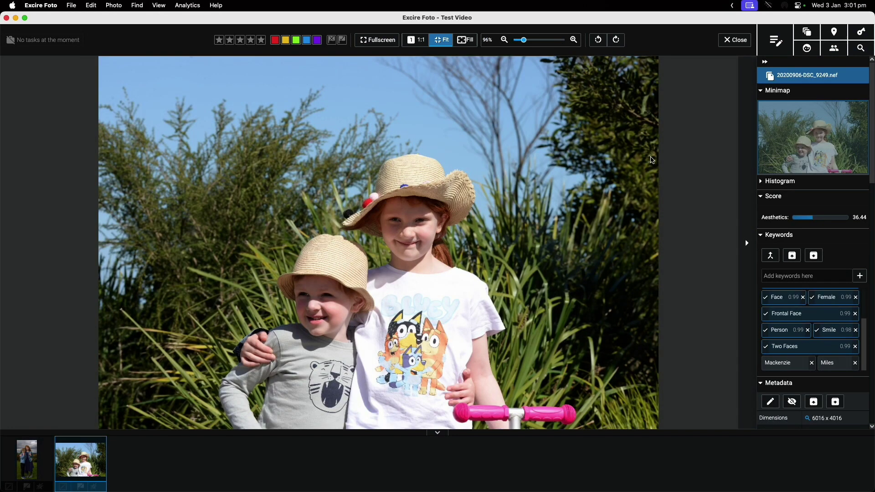
pyautogui.press('Left')
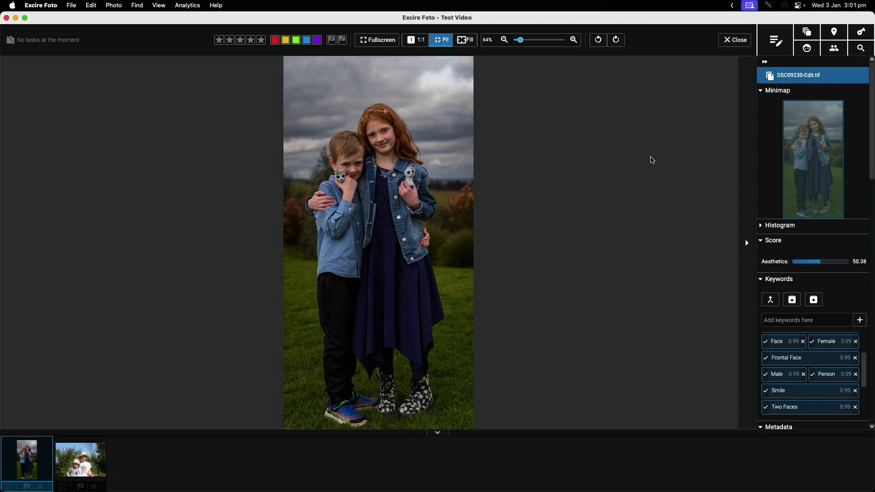
# - Reopen the face search options and close them without searching
pyautogui.click(808, 48)
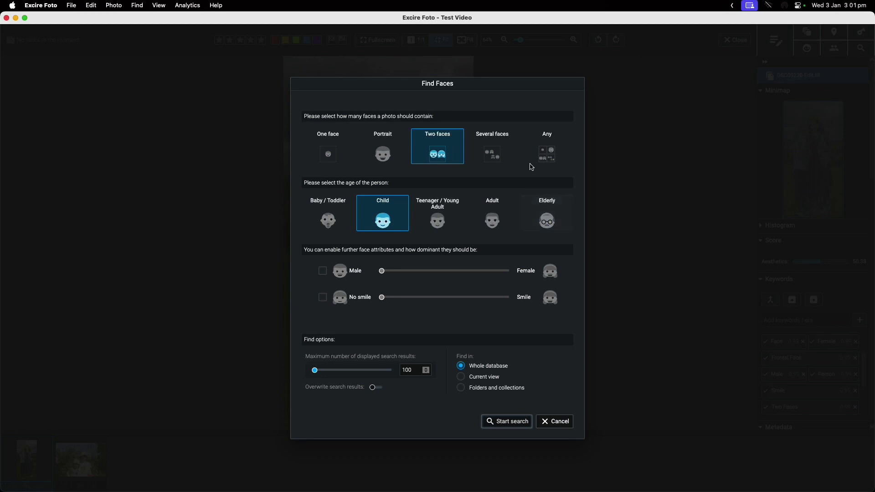
pyautogui.click(554, 423)
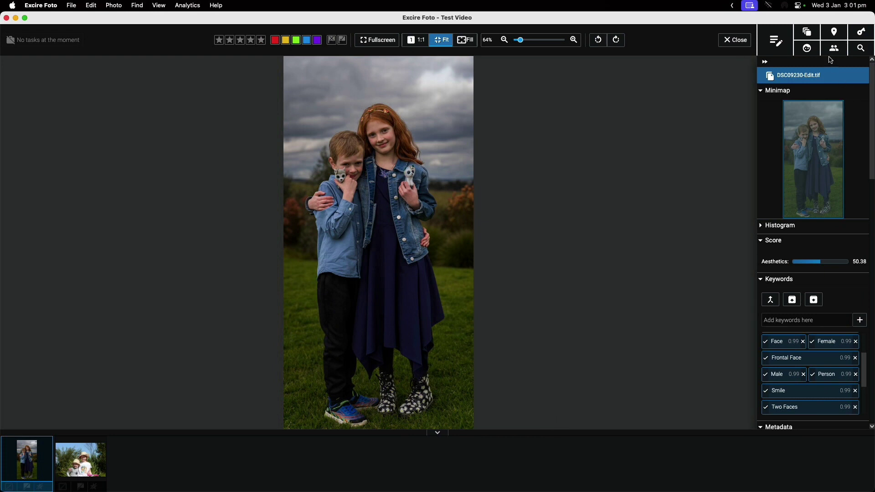
pyautogui.click(809, 35)
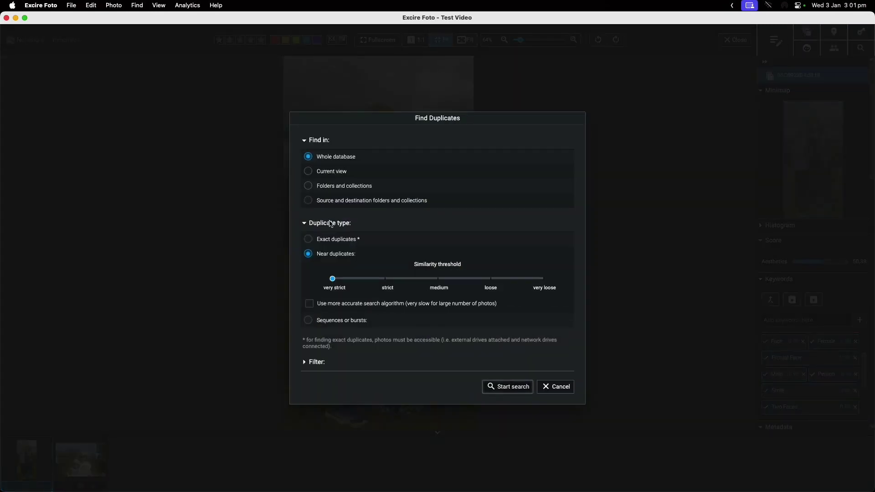
# - Find near duplicates in the whole database and flag DSC01740 and DSC01763 as rejected
pyautogui.click(504, 388)
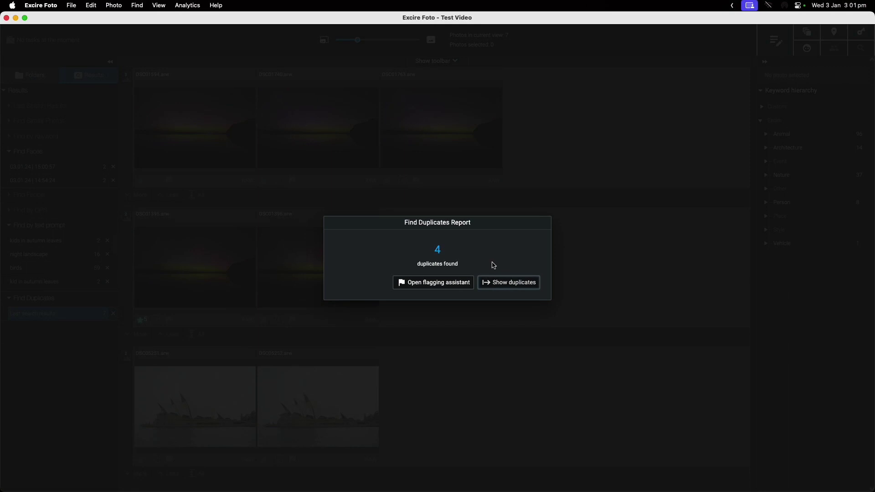
pyautogui.click(506, 283)
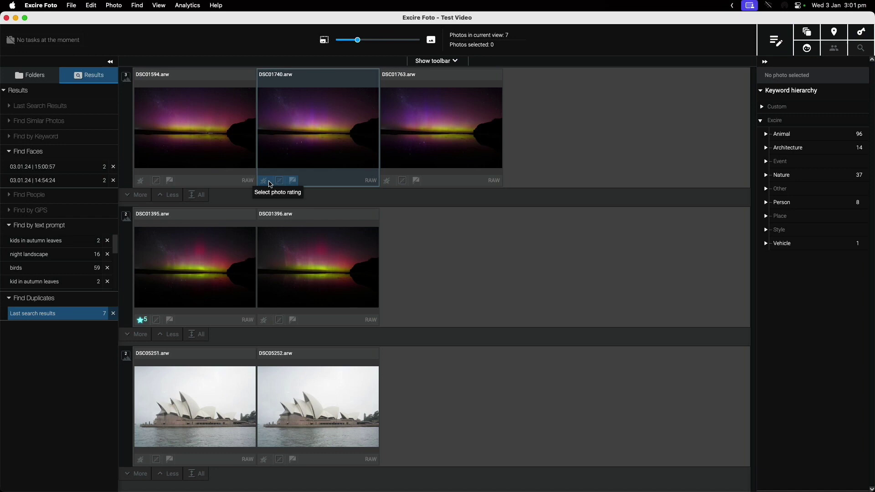
pyautogui.click(293, 181)
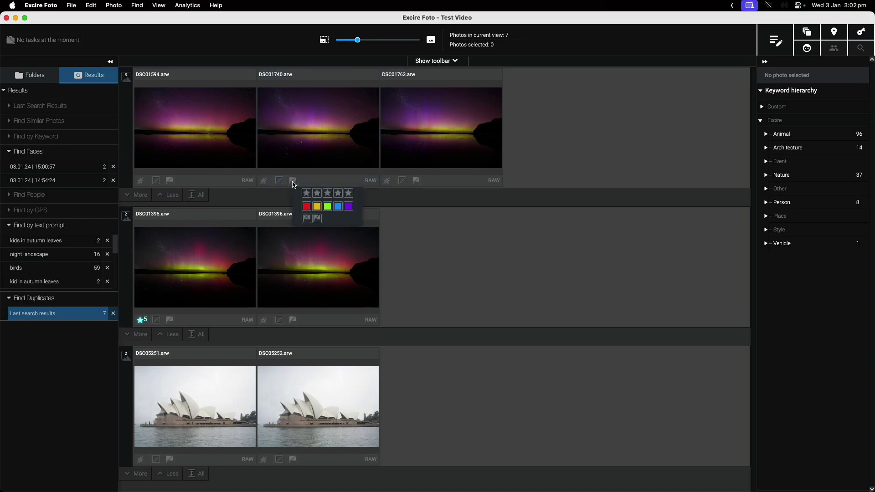
pyautogui.click(306, 219)
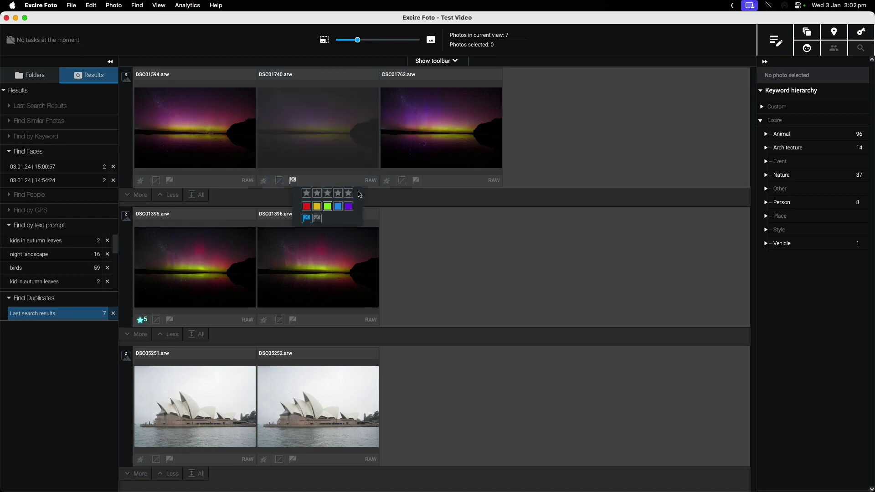
pyautogui.click(416, 180)
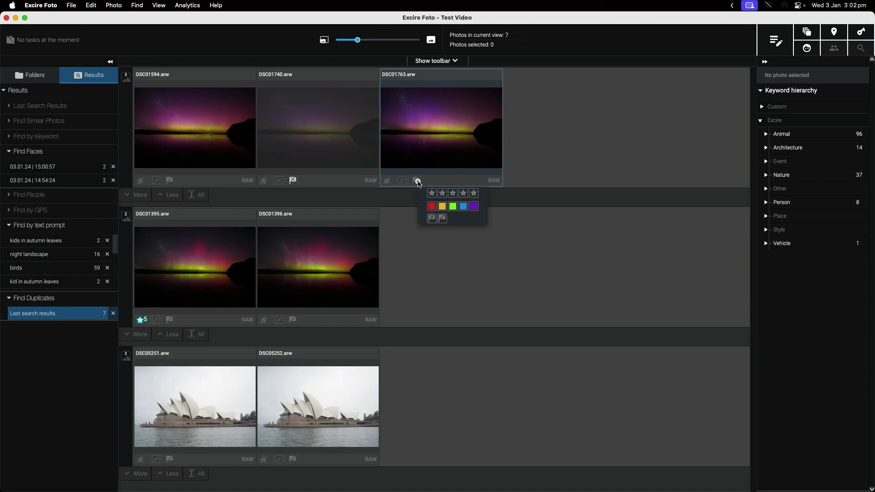
pyautogui.click(431, 219)
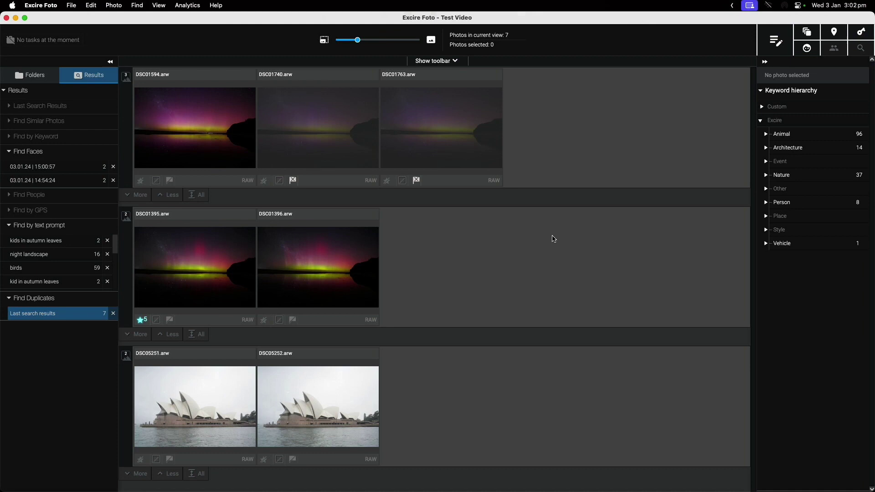
# - Run a fresh 'night landscape' text prompt search
pyautogui.click(776, 42)
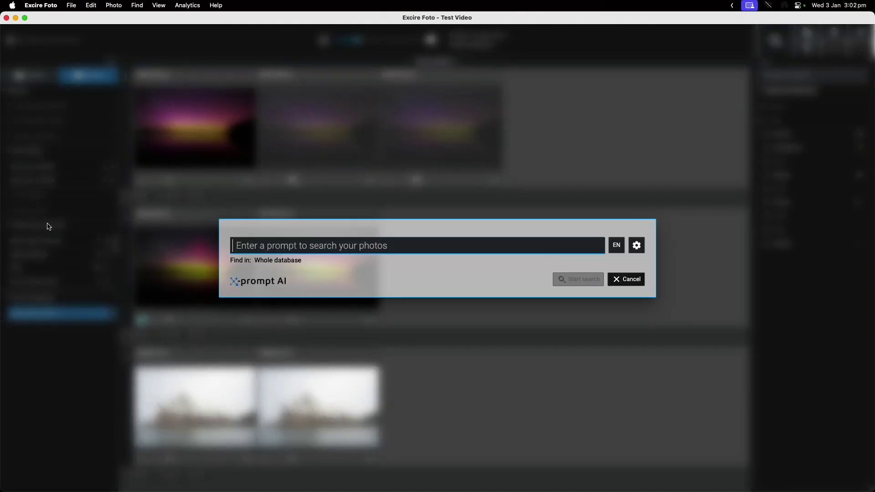
pyautogui.write('night')
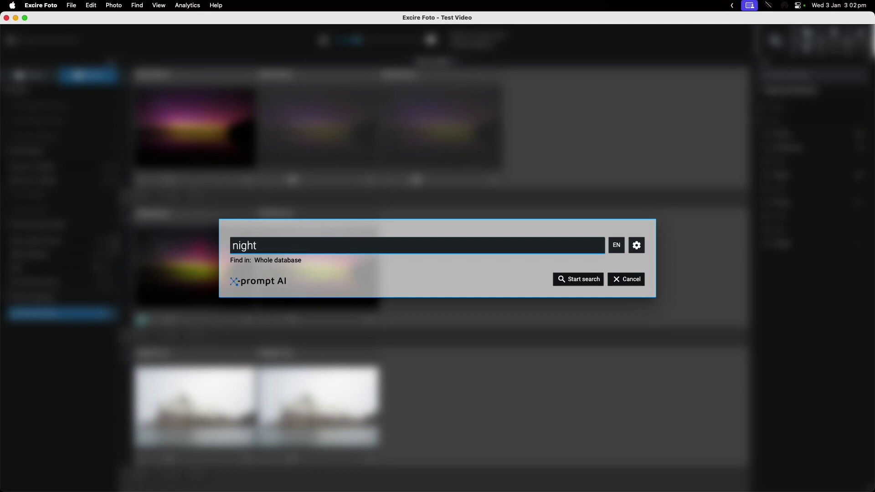
pyautogui.write(' landscape')
pyautogui.press('Return')
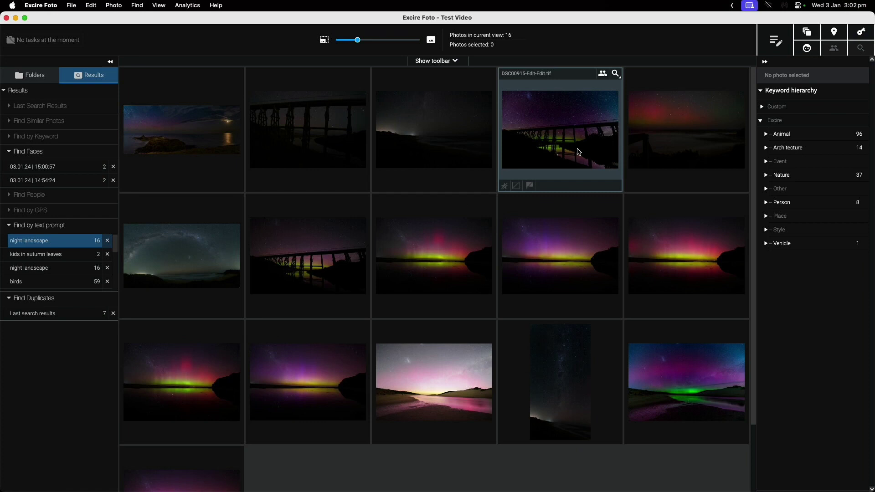
# - View the pier aurora photo's details, then open DSC00802-Edit-Edit.tif full size
pyautogui.click(578, 152)
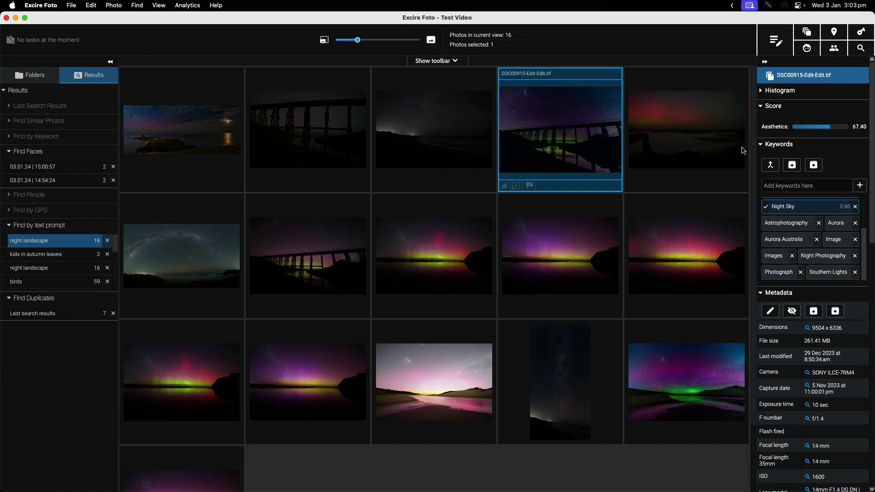
pyautogui.click(697, 397)
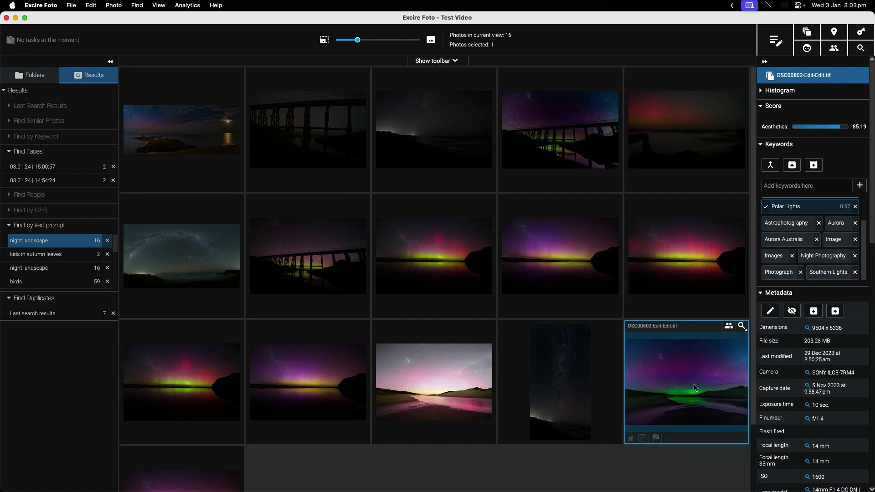
pyautogui.doubleClick(695, 387)
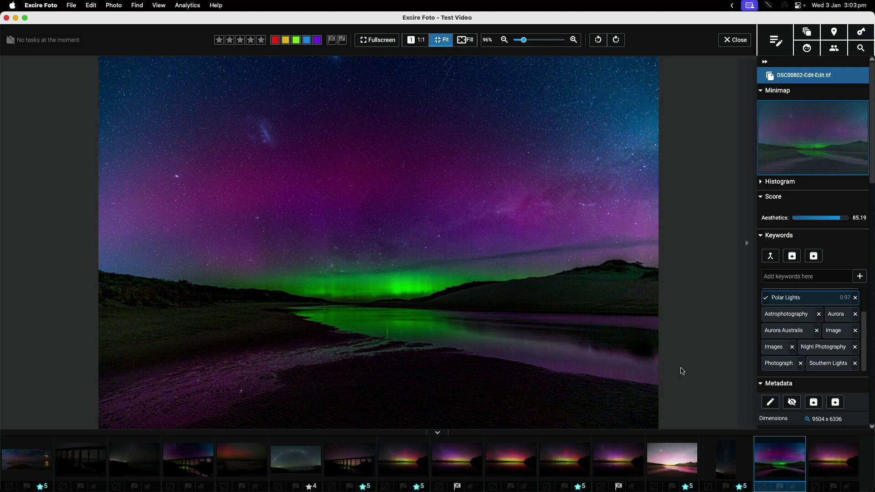
# - Compare scores of DSC01433, DSC01395-Edit, the Milky Way panorama and DSC02532, then close the viewer
pyautogui.click(504, 456)
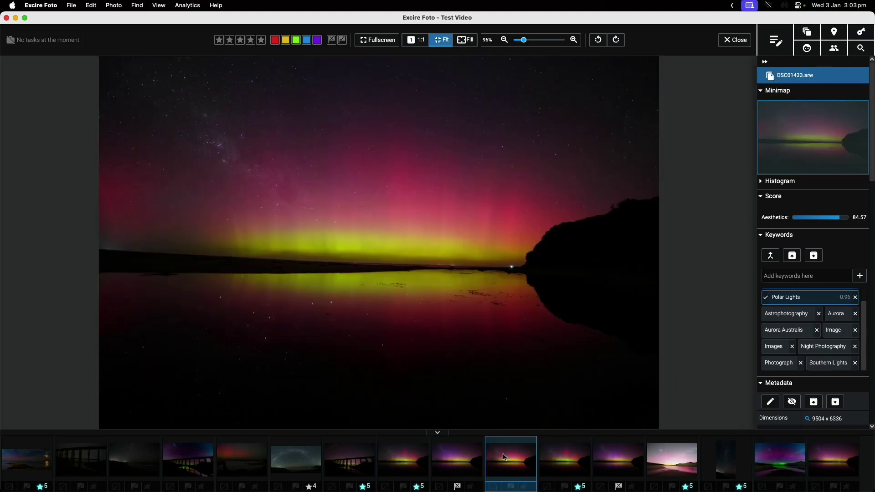
pyautogui.click(556, 459)
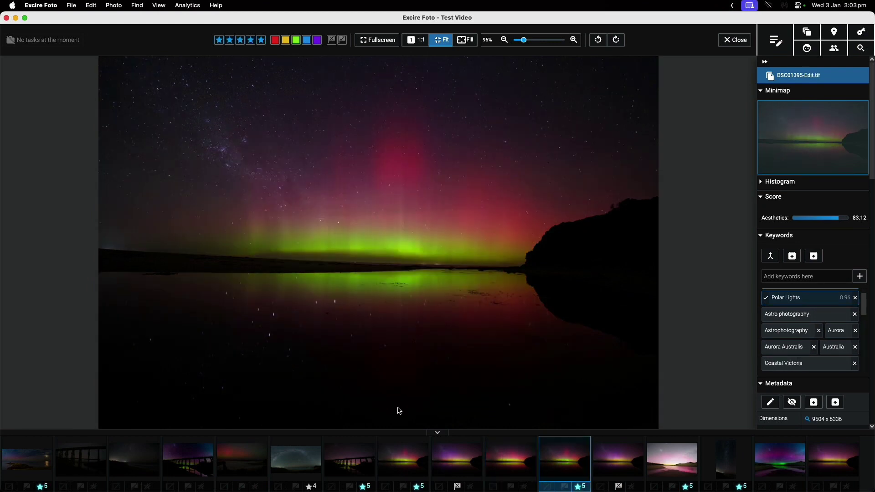
pyautogui.click(295, 458)
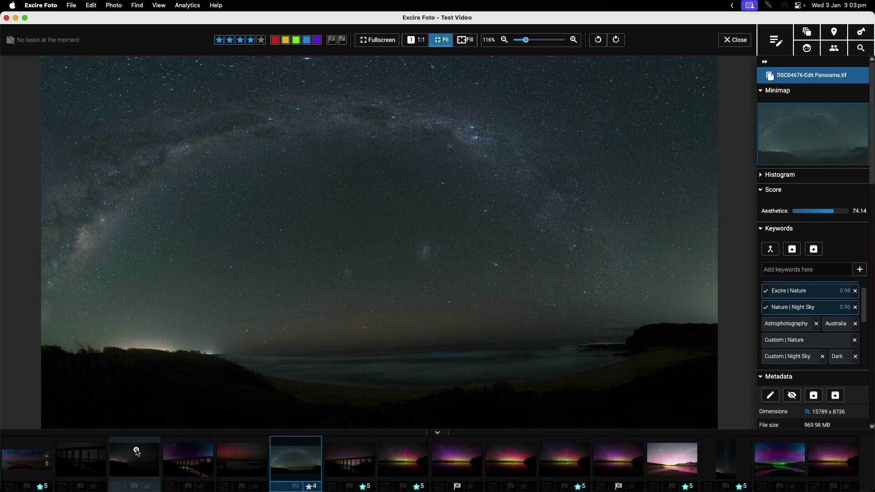
pyautogui.click(136, 451)
pyautogui.click(618, 458)
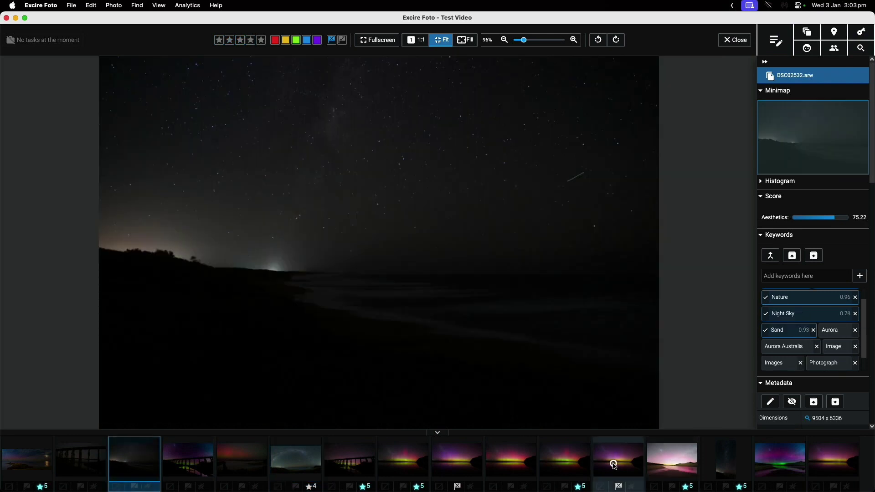
pyautogui.click(569, 464)
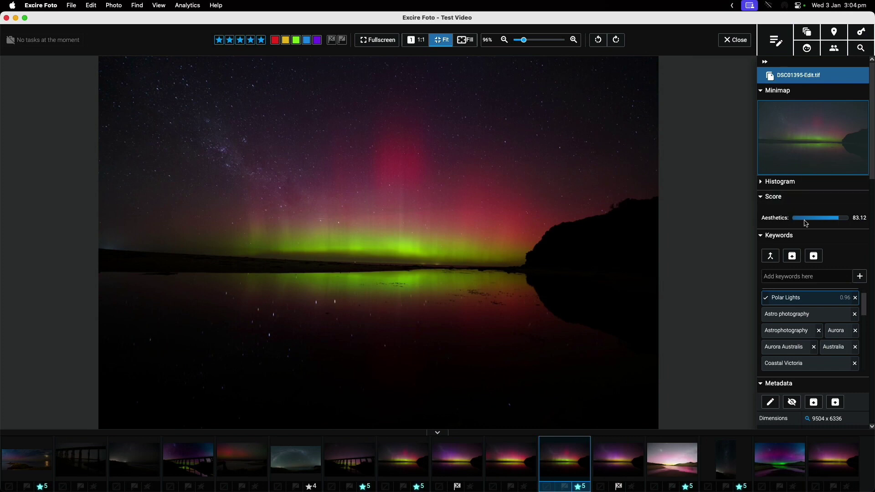
pyautogui.click(735, 40)
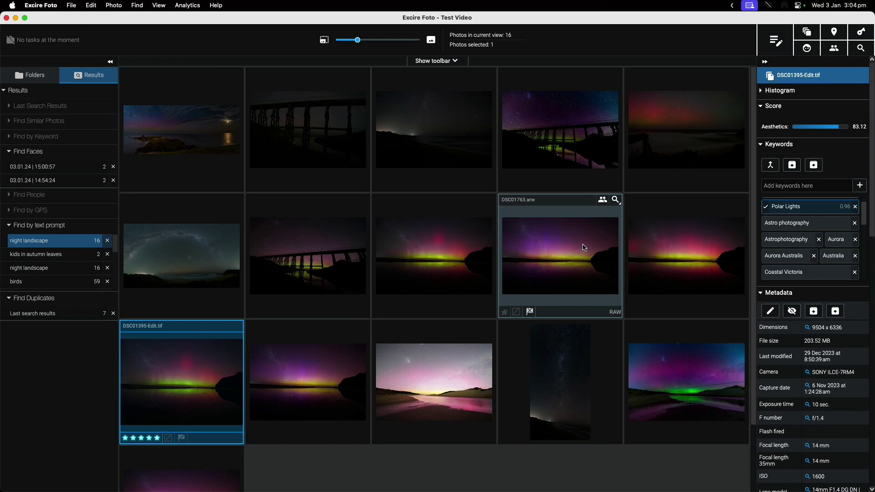
# - Open DSC01763.arw full size, view its context menu, allow drive access, then dismiss the menu
pyautogui.doubleClick(556, 244)
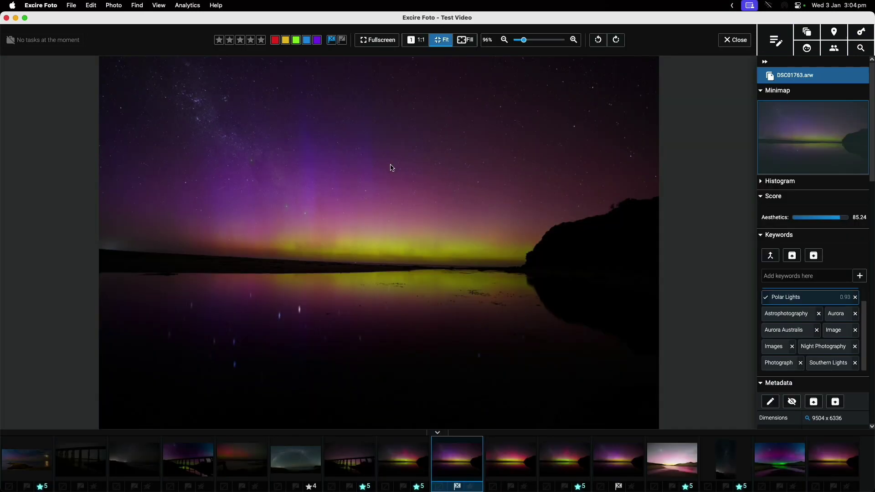
pyautogui.rightClick(433, 169)
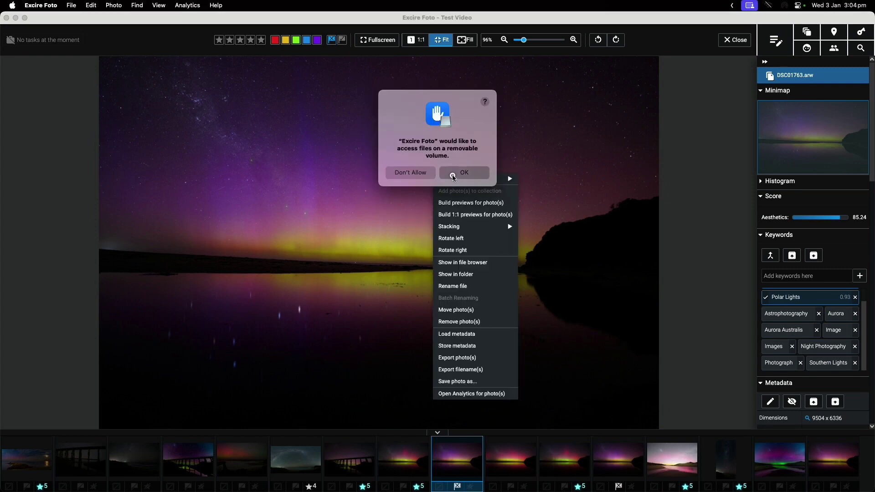
pyautogui.click(465, 173)
pyautogui.moveTo(466, 175)
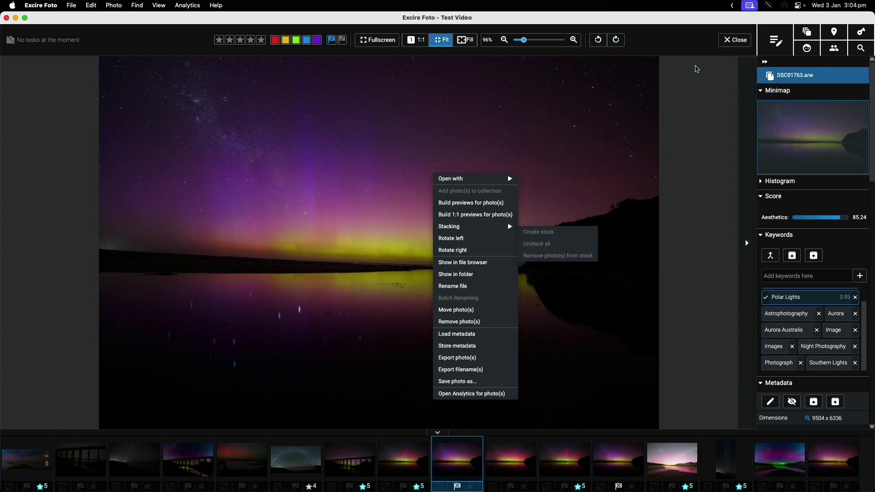
pyautogui.click(552, 151)
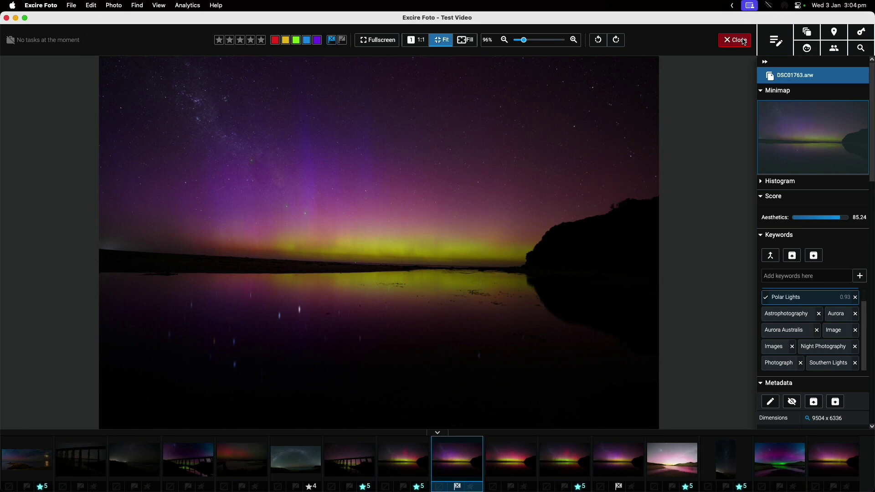
# - Leave the full-size view and create a new collection named 'Aurora' under Collections
pyautogui.click(745, 41)
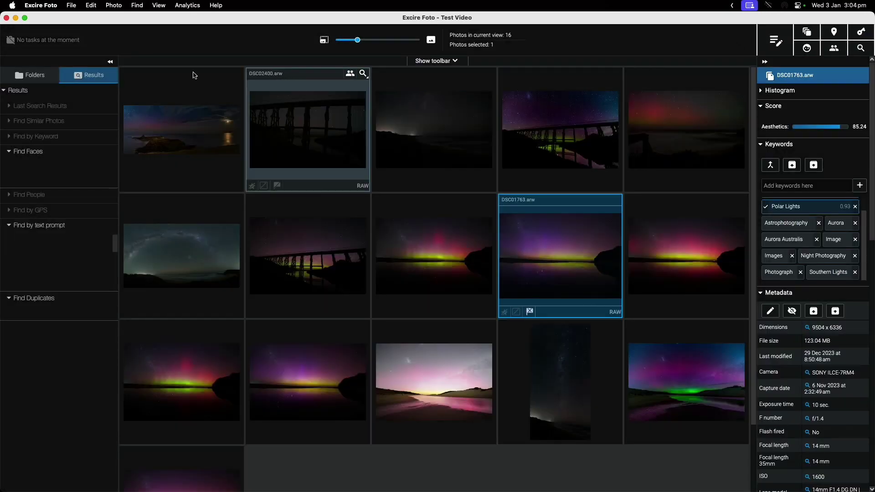
pyautogui.click(31, 76)
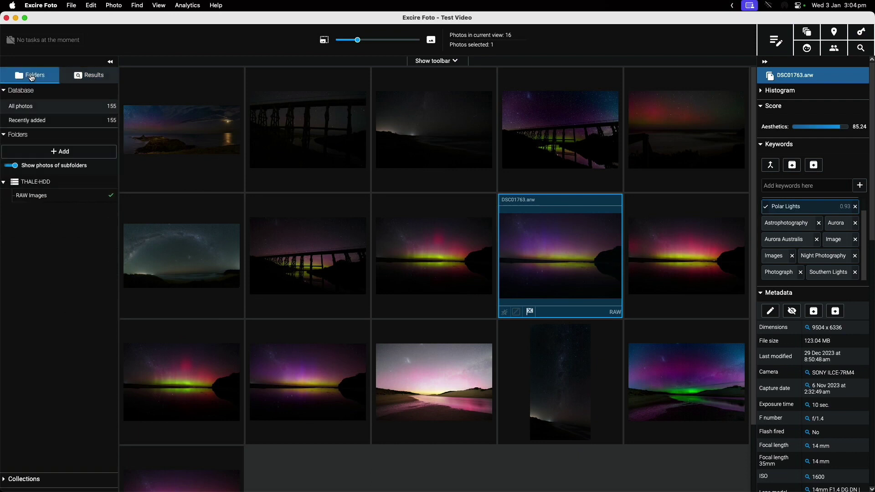
pyautogui.click(17, 480)
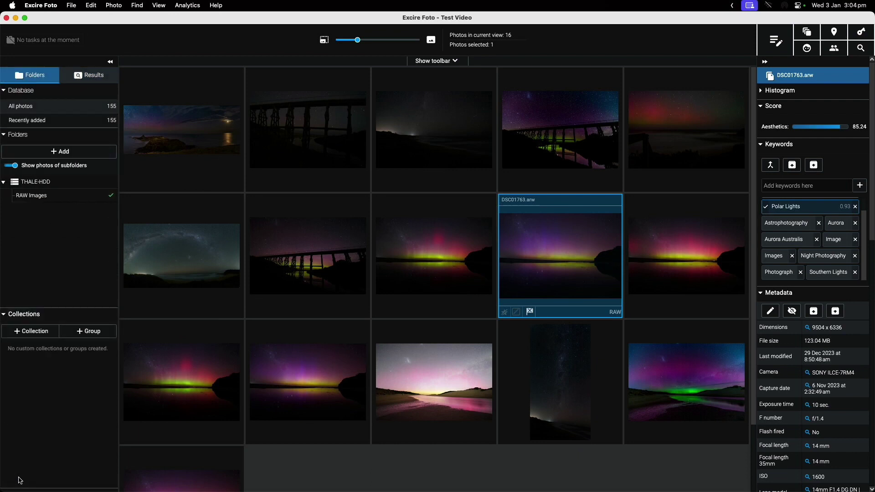
pyautogui.click(32, 332)
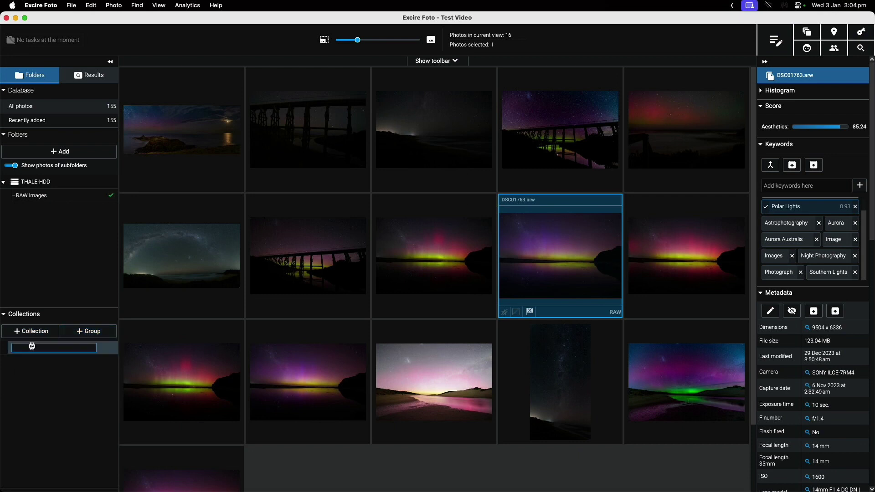
pyautogui.write('Aurora')
pyautogui.press('Return')
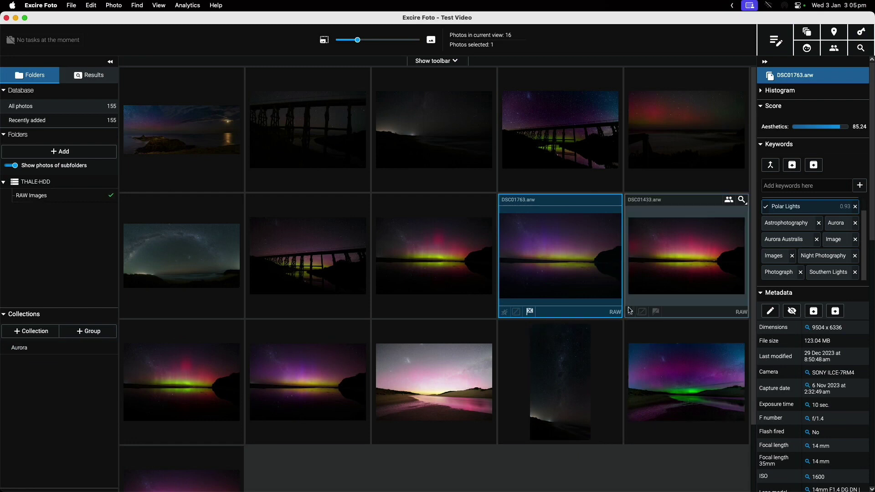
# - Add the DSC01763 aurora photo to the Aurora collection and display its contents
pyautogui.moveTo(570, 255); pyautogui.dragTo(37, 346)
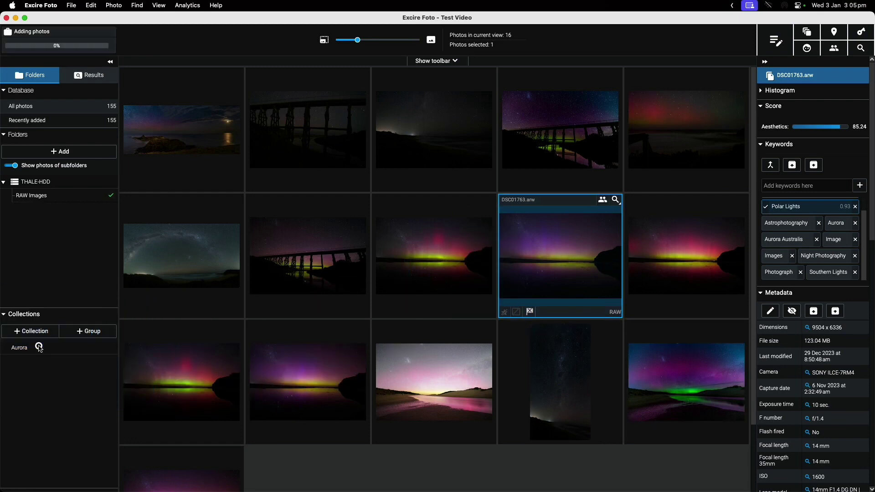
pyautogui.click(38, 351)
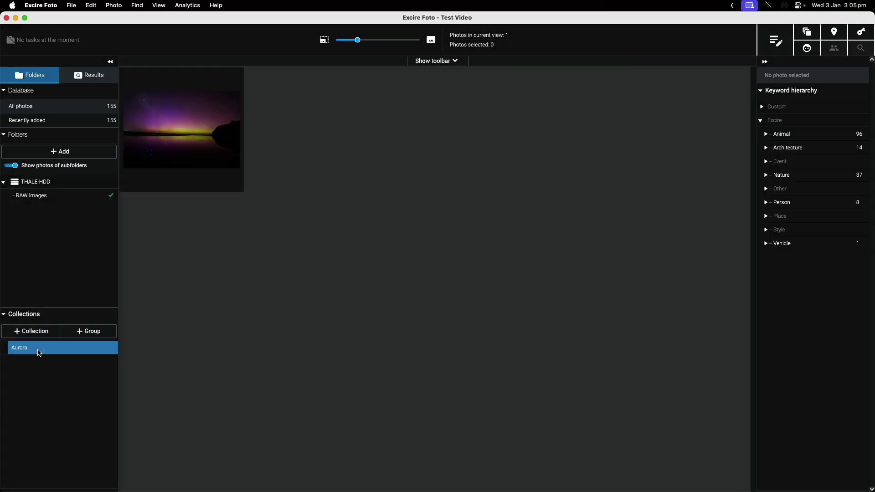
pyautogui.rightClick(36, 352)
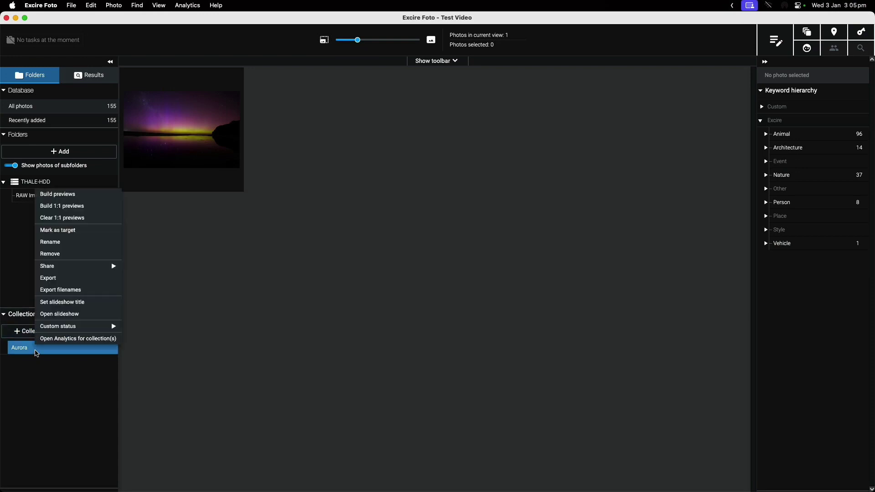
pyautogui.click(530, 318)
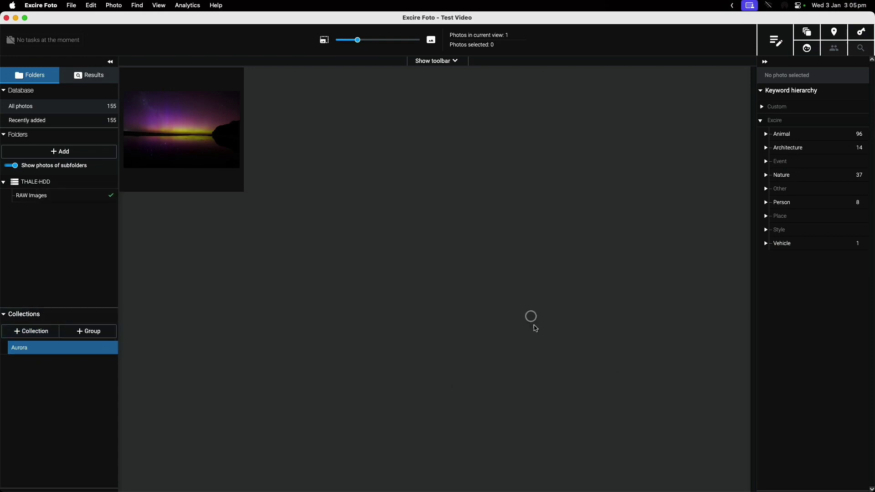